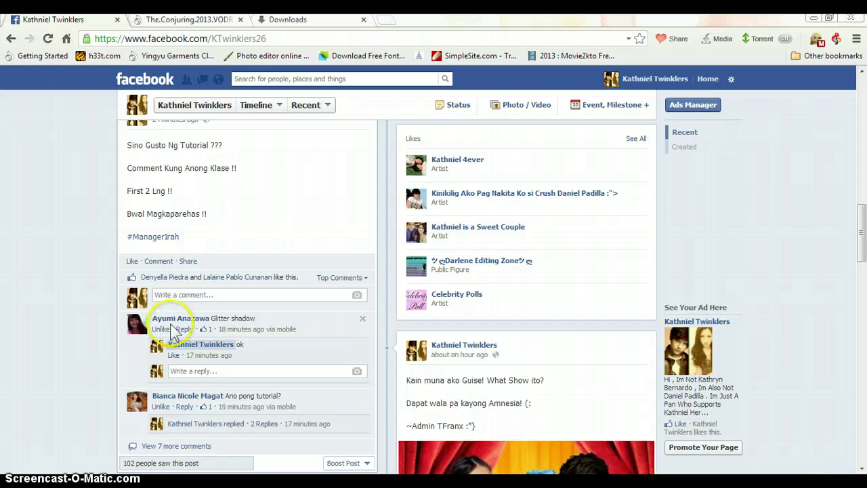
Load the woman's 320 x 420 cut-out PNG into the PhotoScape Editor
left_click(215, 317)
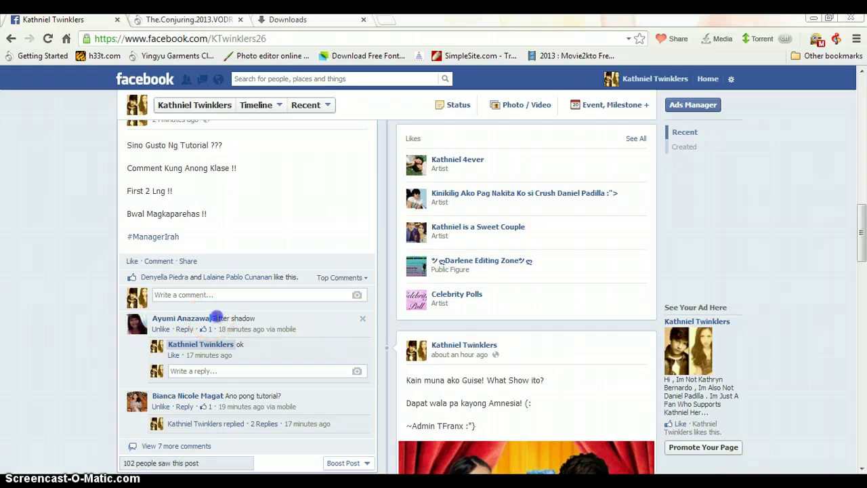
left_click(279, 325)
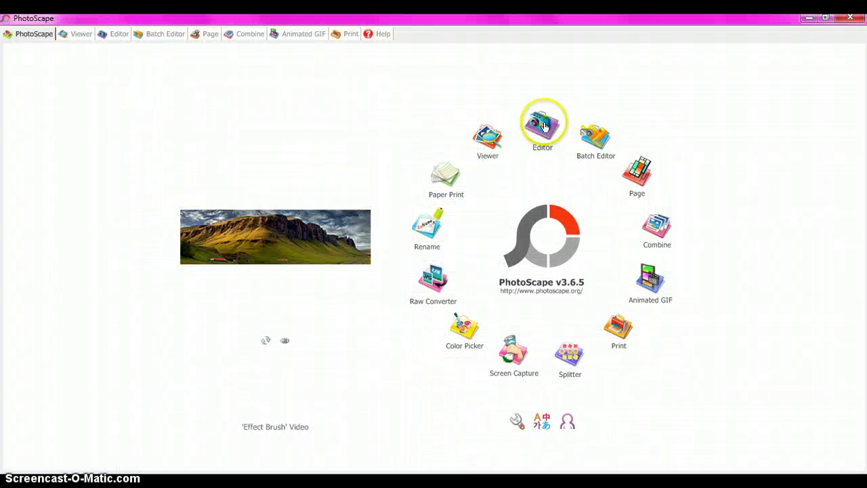
left_click(542, 125)
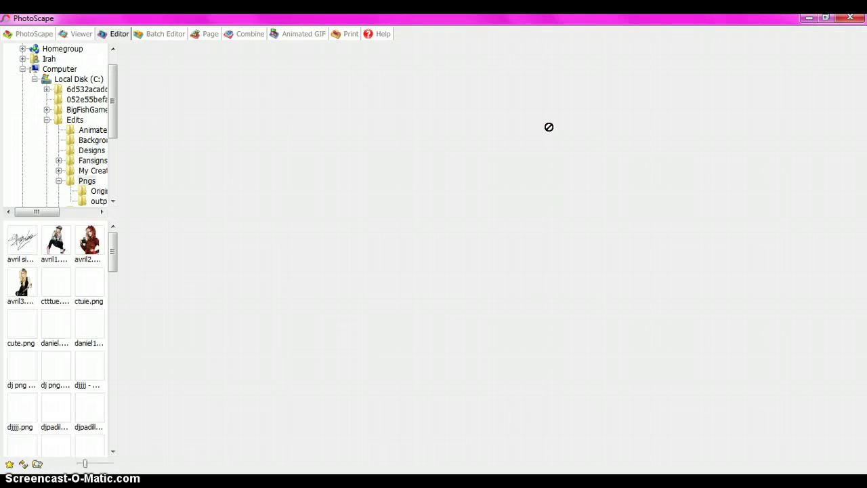
left_click(472, 135)
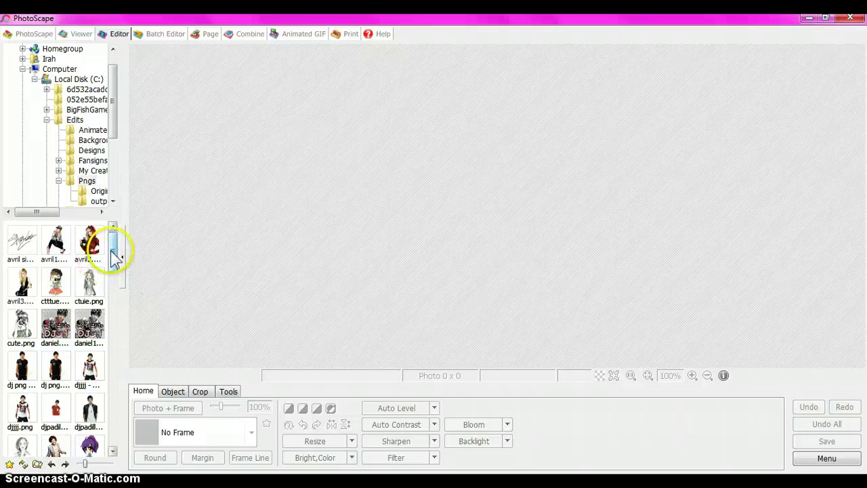
left_click_drag(116, 265, 117, 337)
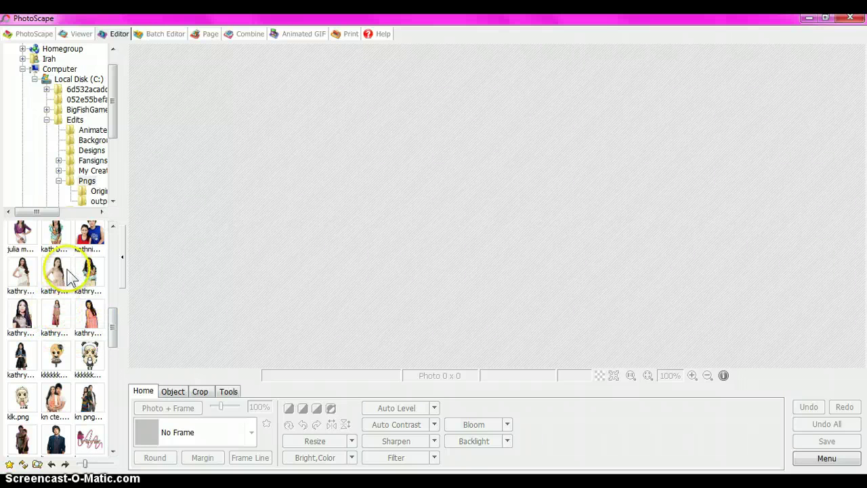
left_click(32, 279)
left_click(253, 315)
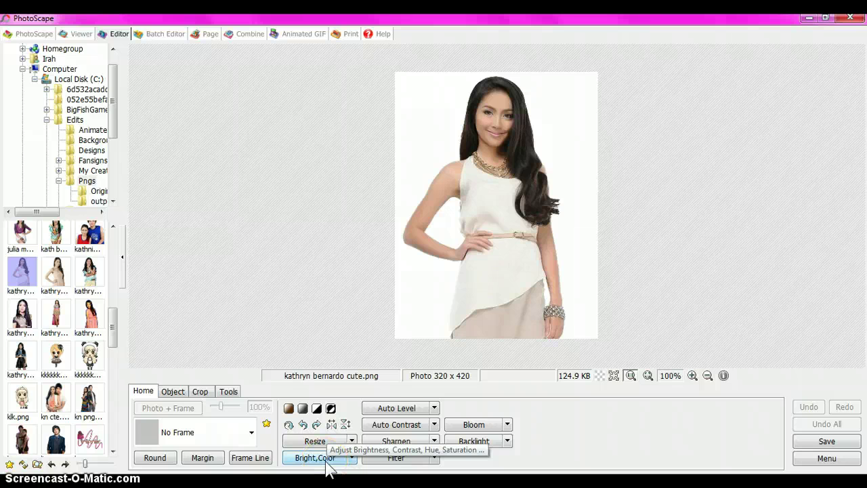
Set Bright and Contrast to -100, Hue -127, Saturation -255, Exposure and Gamma 0.10
left_click(326, 462)
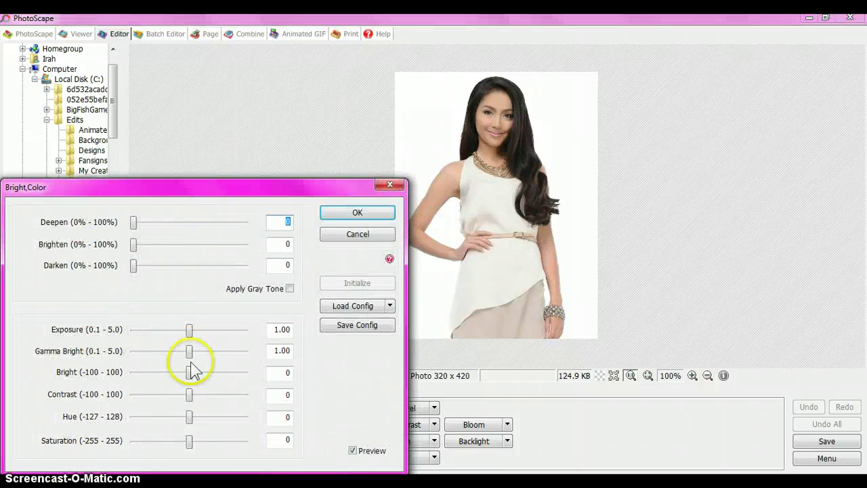
left_click_drag(188, 373, 148, 377)
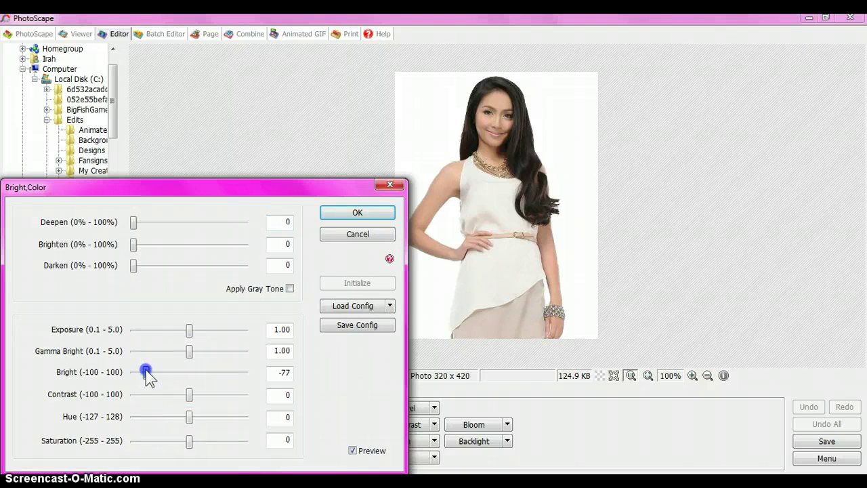
left_click_drag(189, 395, 113, 394)
left_click_drag(189, 416, 127, 411)
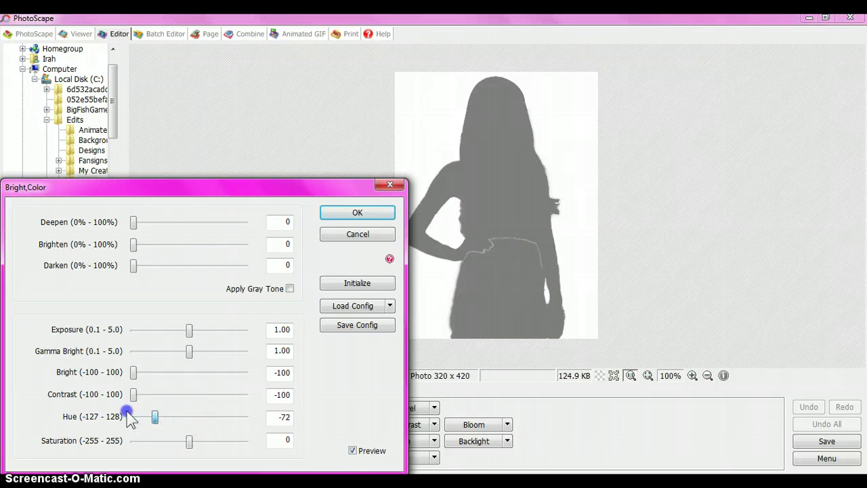
left_click_drag(192, 438, 116, 456)
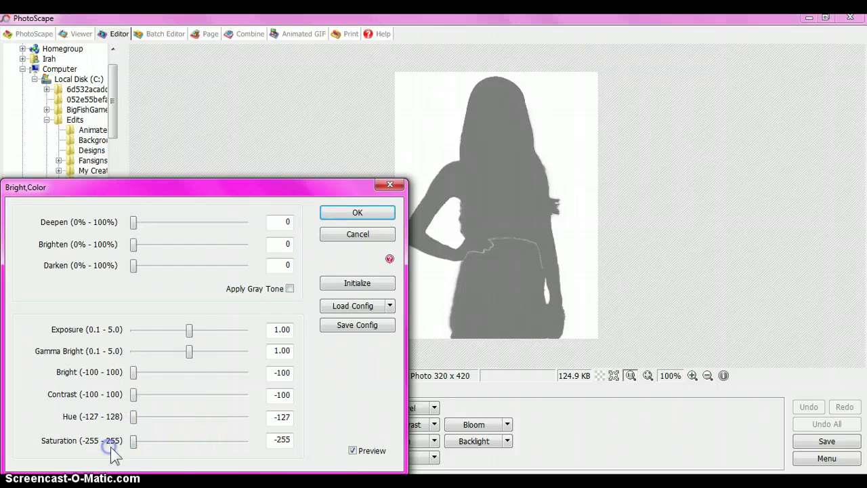
left_click_drag(189, 351, 130, 355)
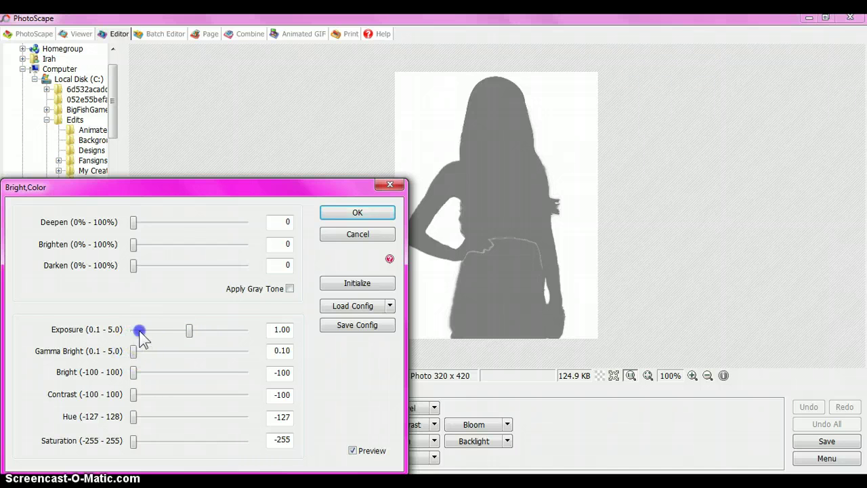
left_click(355, 214)
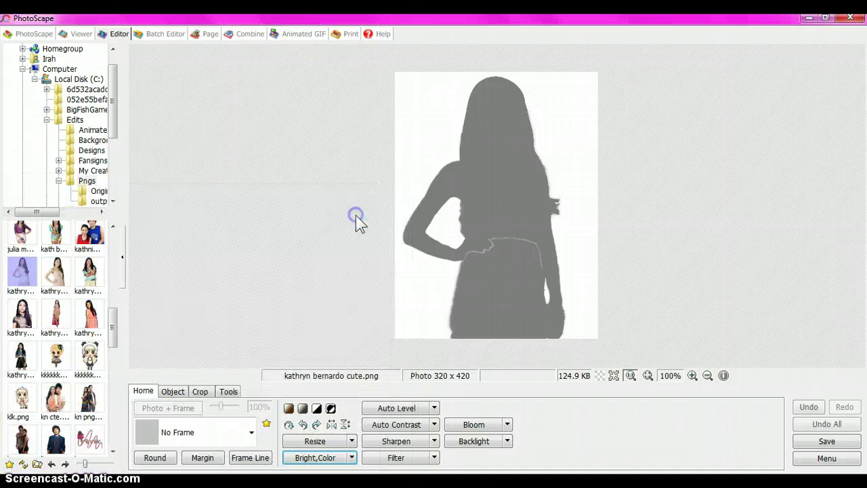
Colorize the grey silhouette yellow with Color 38, Saturation 252, Level 100%
left_click(351, 457)
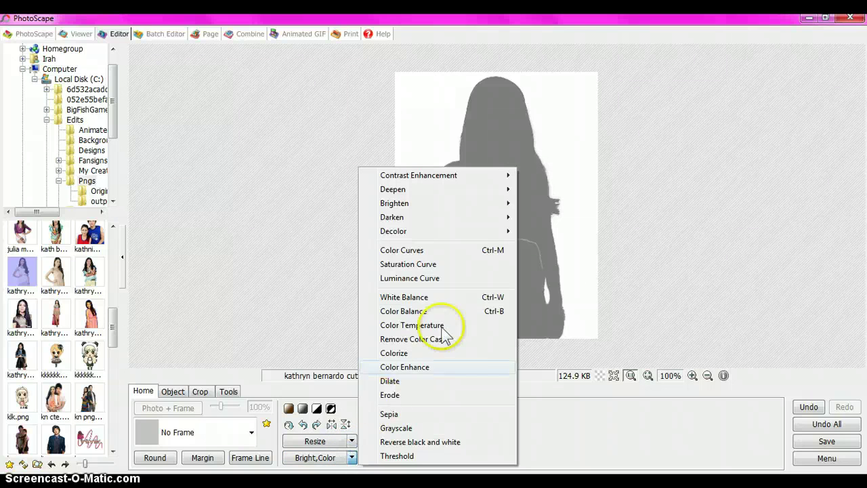
left_click(419, 352)
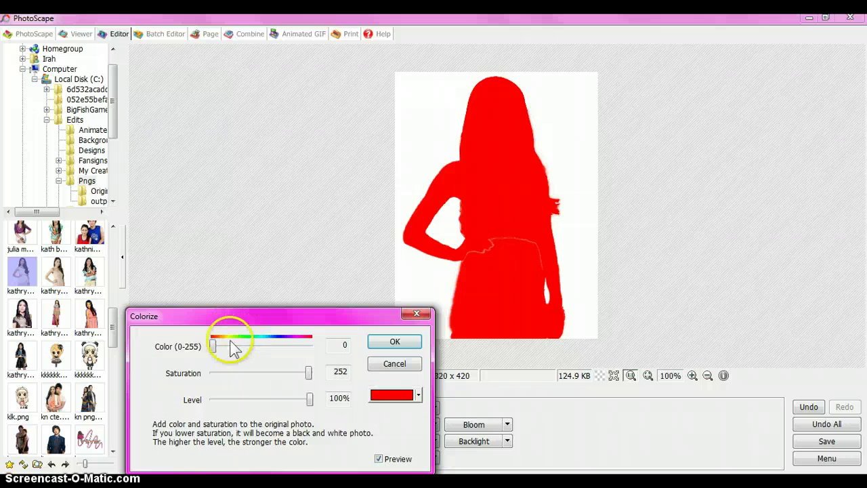
left_click_drag(225, 344, 227, 343)
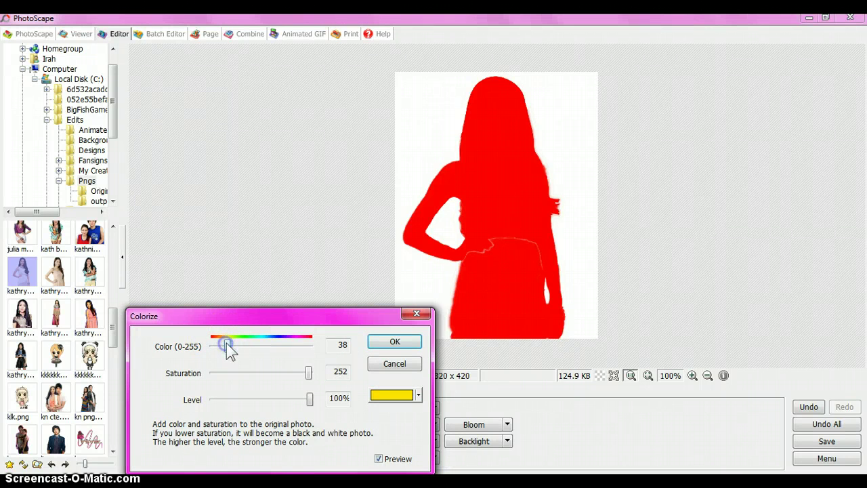
left_click(390, 342)
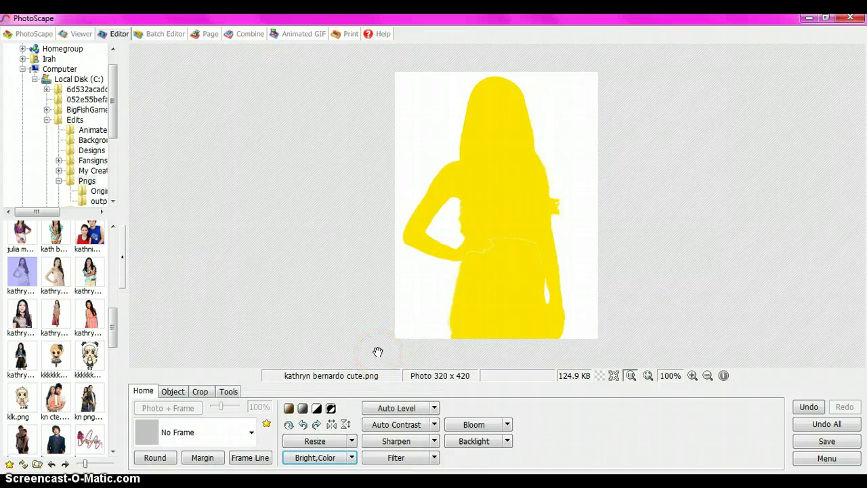
left_click(434, 457)
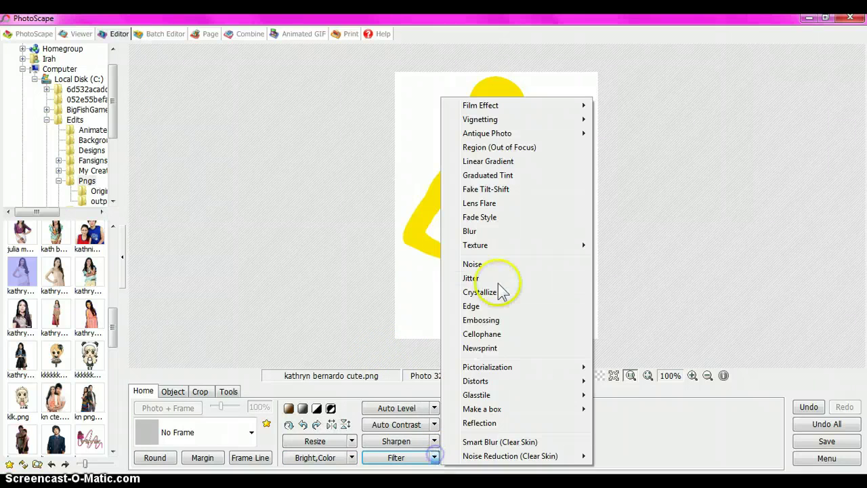
Add noise speckles to the yellow silhouette at level 128
left_click(499, 264)
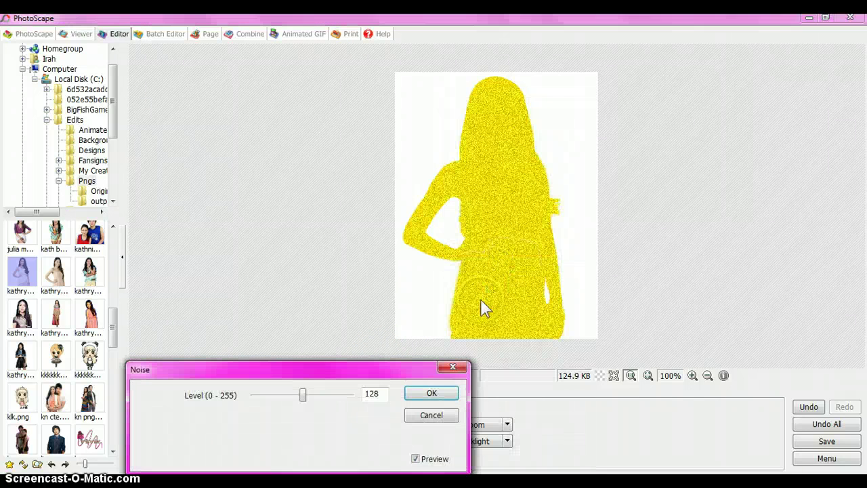
left_click(380, 392)
left_click(426, 395)
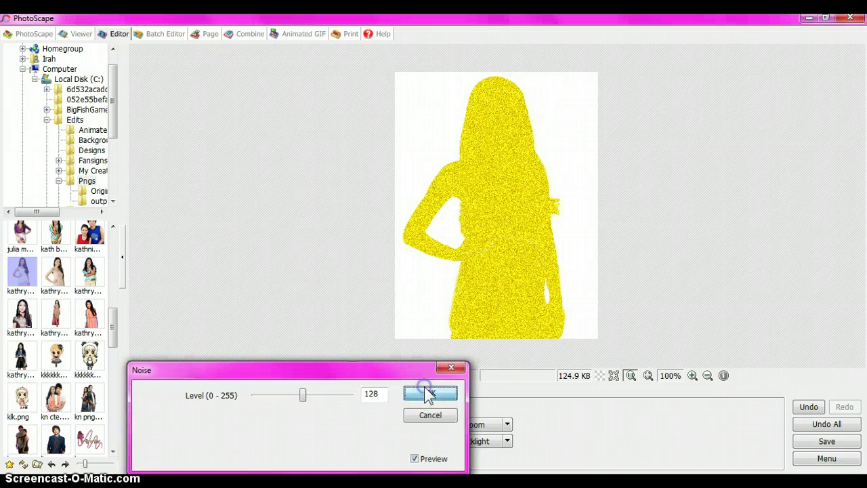
Apply a Crystallize filter with crystal size 7
left_click(432, 458)
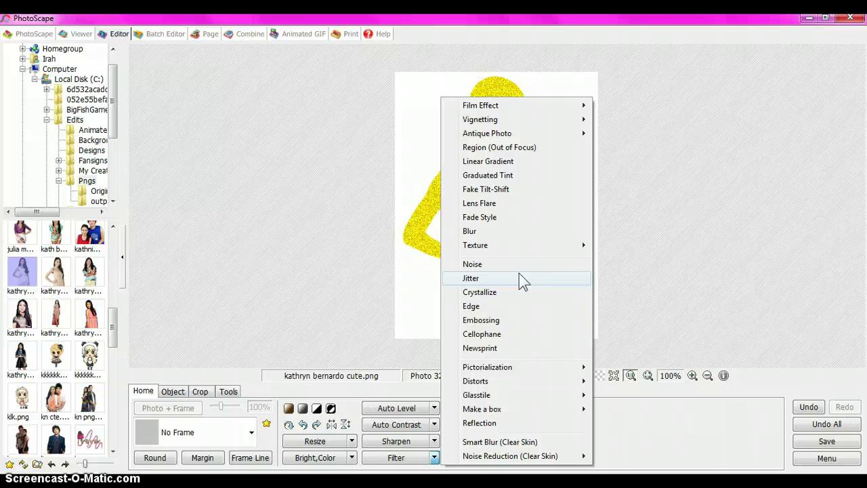
left_click(518, 279)
left_click(521, 291)
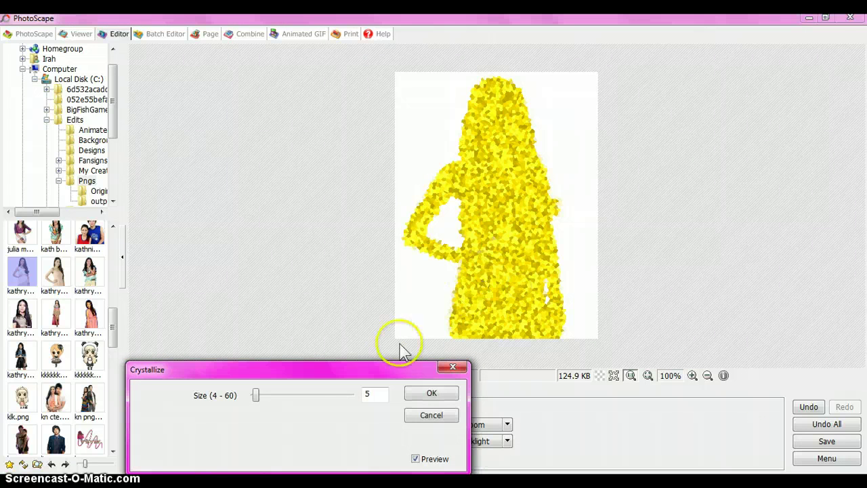
left_click(371, 393)
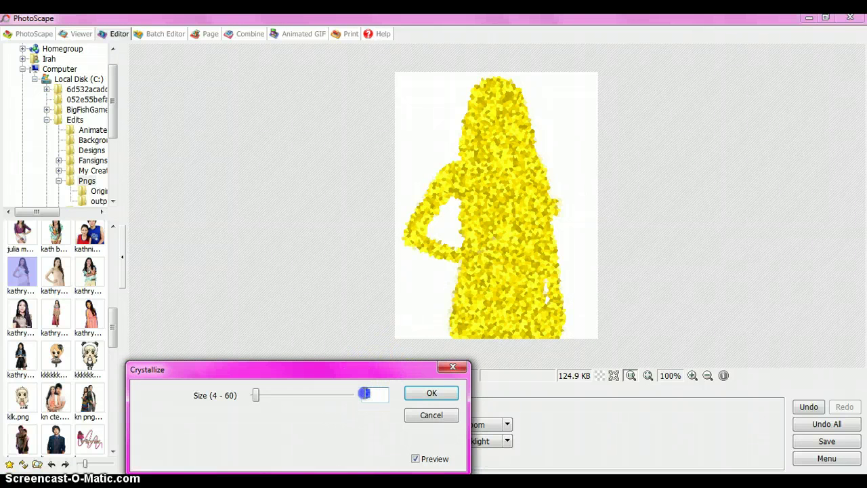
left_click_drag(257, 396, 262, 395)
left_click(443, 394)
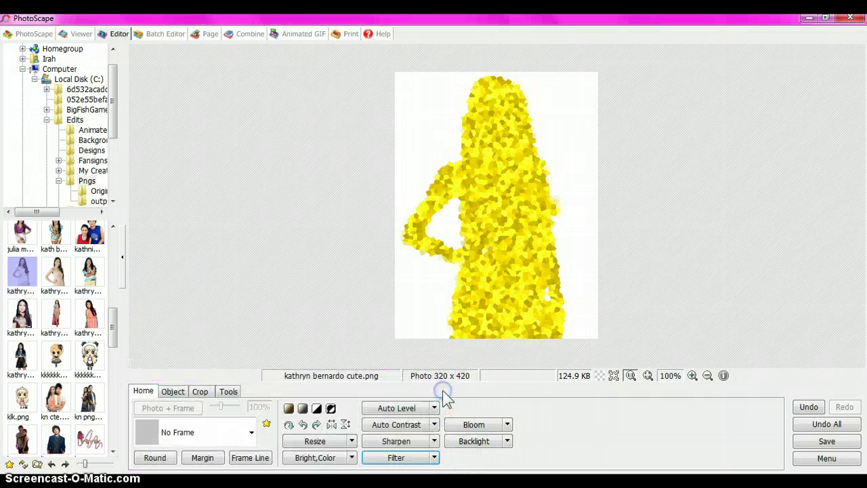
Apply the Newsprint filter at size 10
left_click(434, 457)
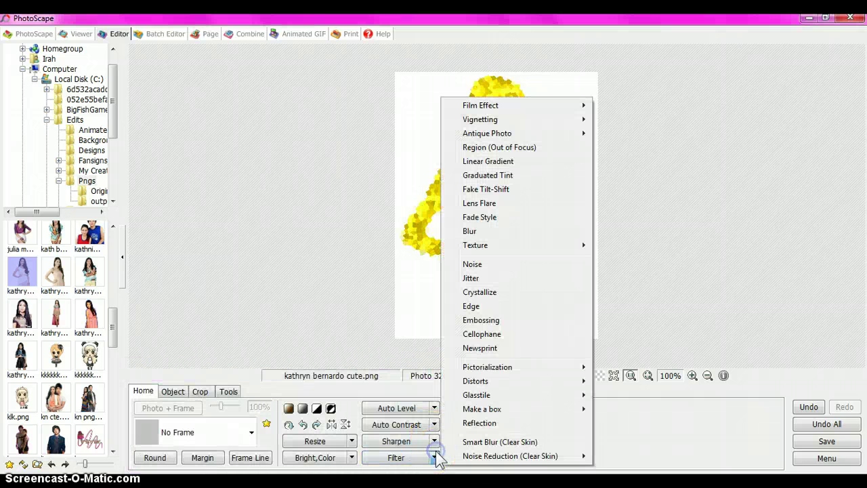
left_click(519, 349)
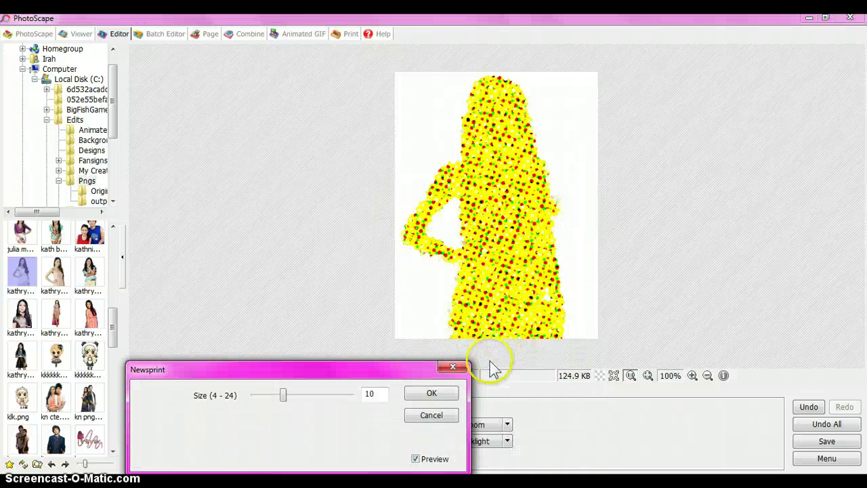
left_click(418, 393)
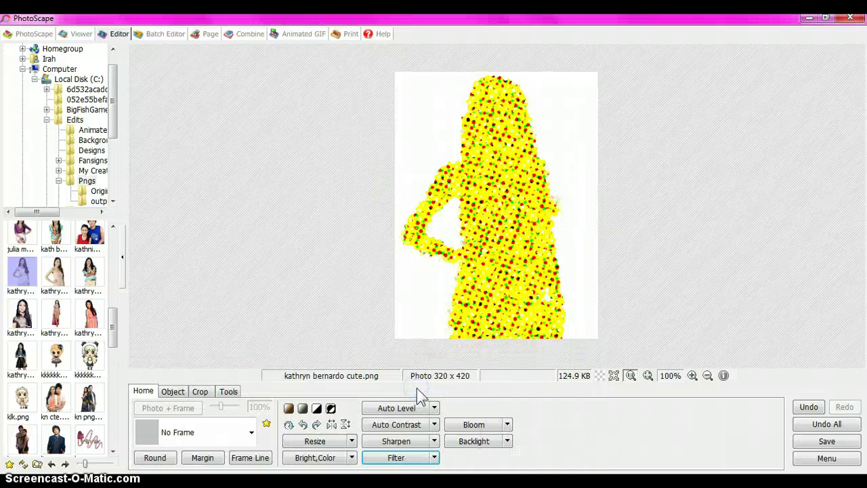
left_click(173, 391)
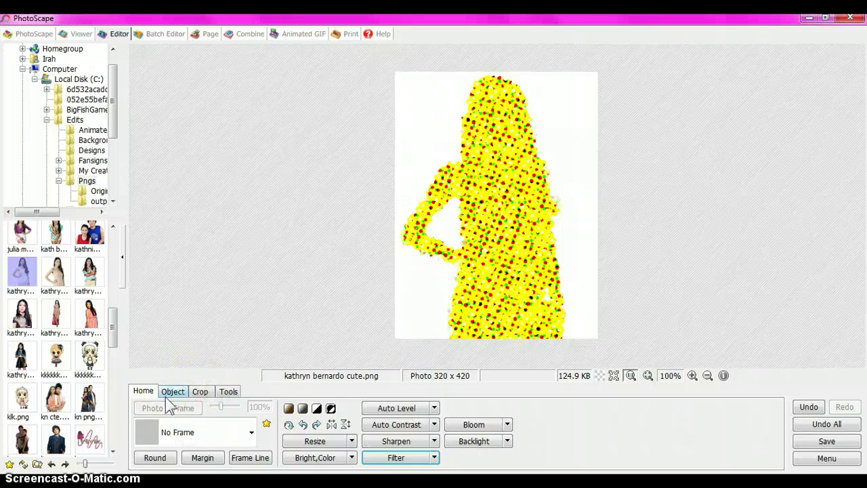
Insert the woman's cut-out PNG from Edits > Pngs as a photo object, offset right and down
left_click(140, 407)
left_click(165, 393)
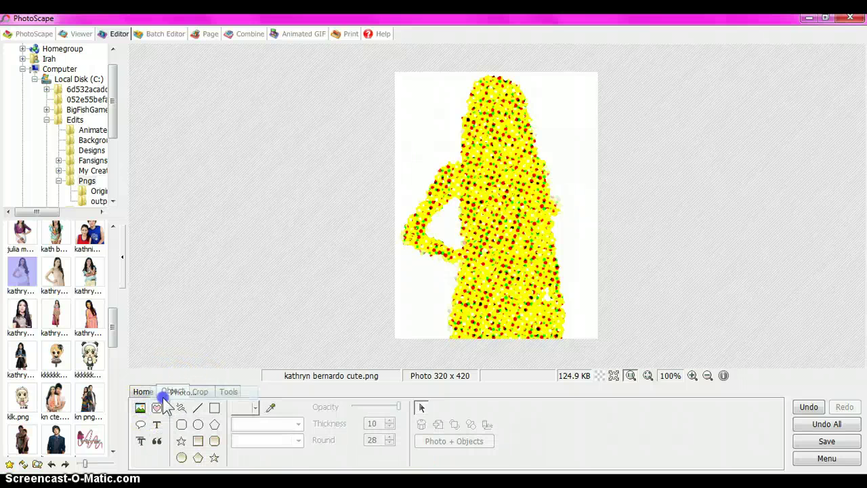
left_click(227, 332)
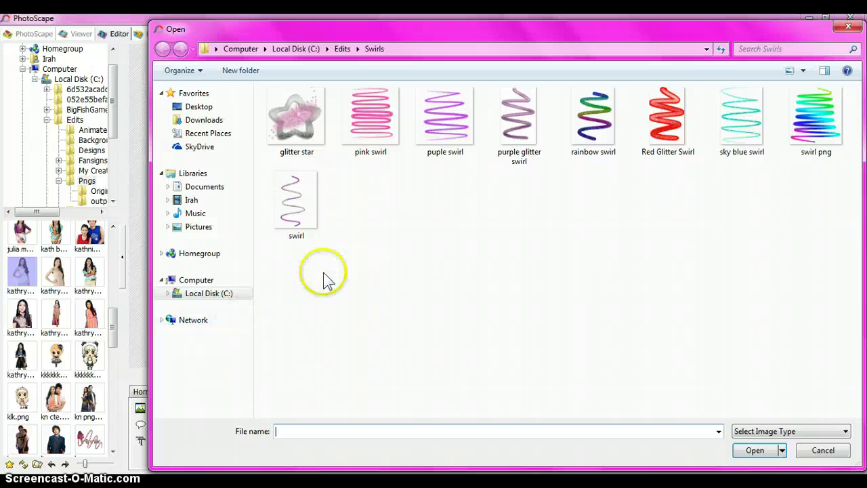
left_click(357, 49)
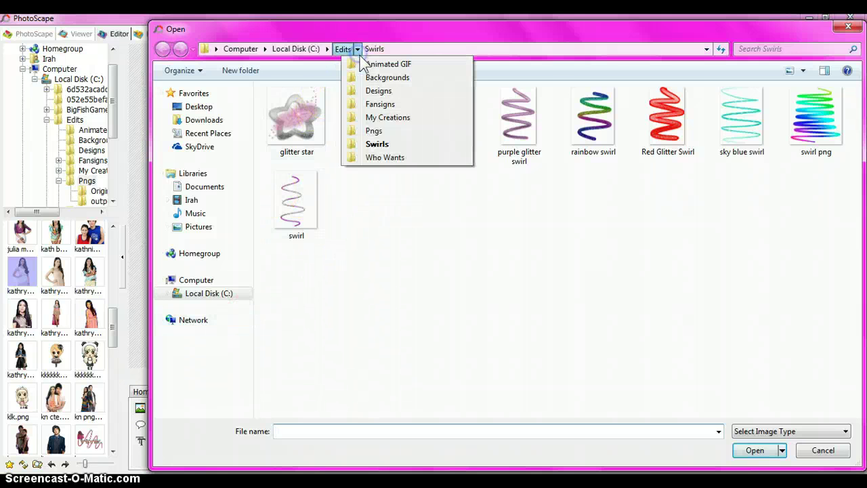
left_click(374, 133)
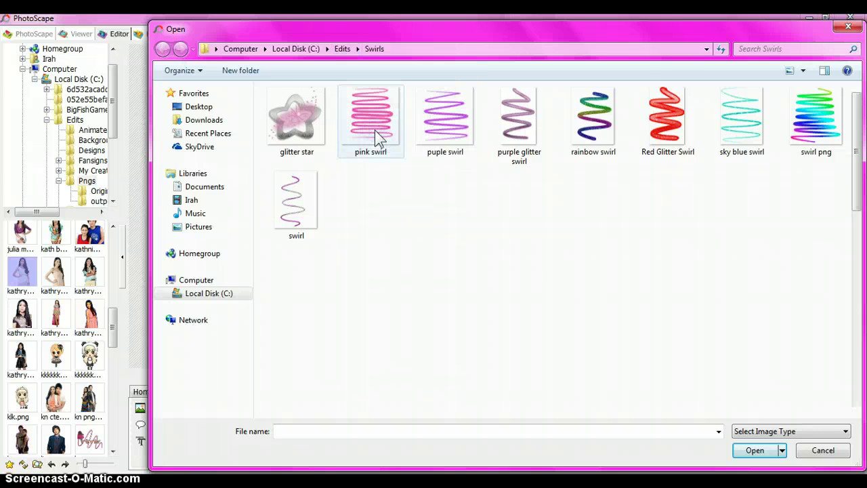
scroll(855, 154, "down", 2)
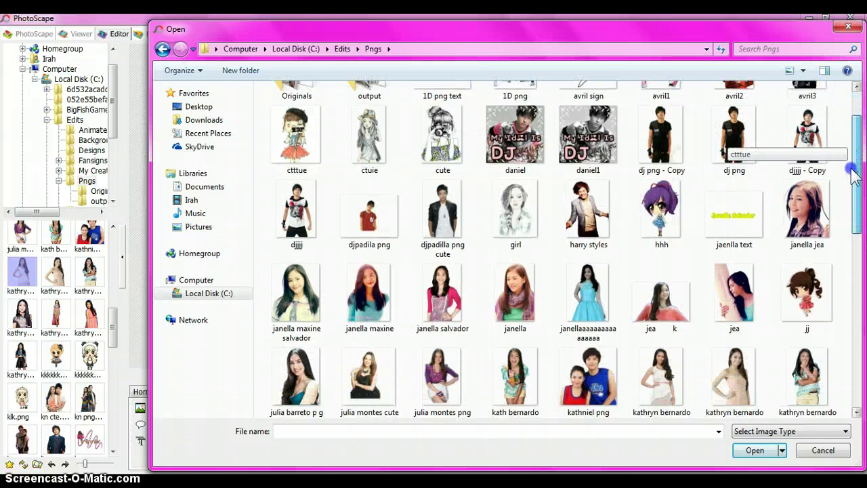
double_click(661, 349)
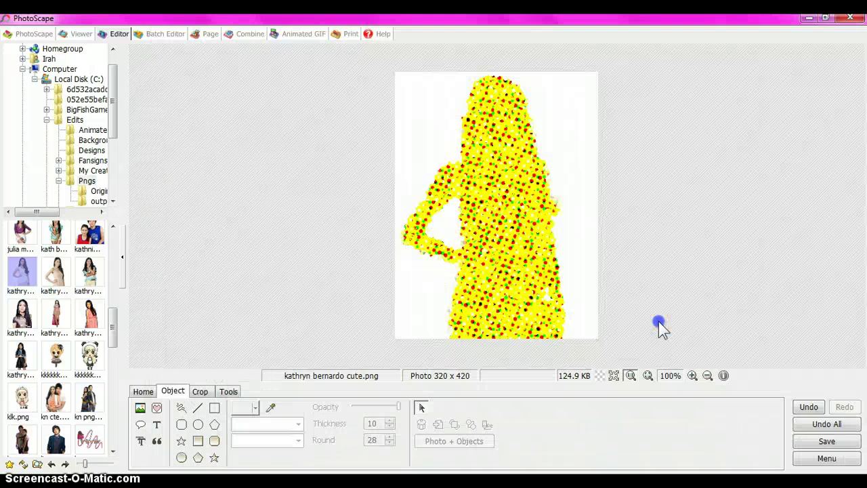
key("Return")
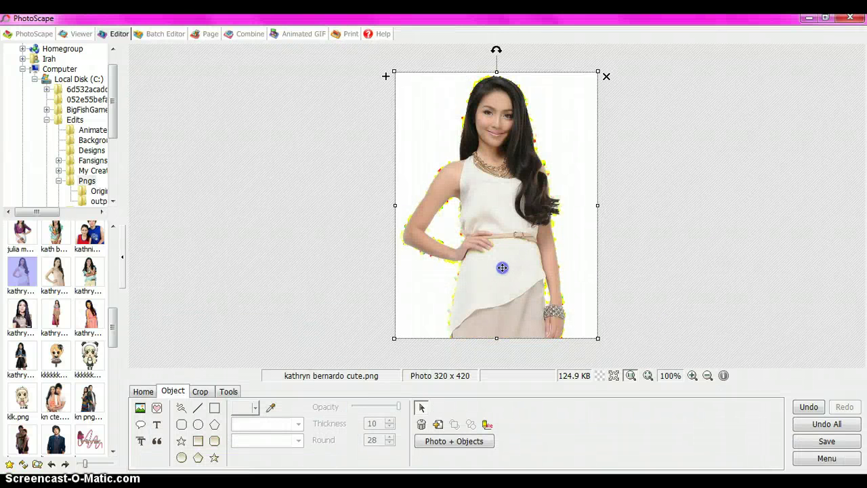
left_click_drag(503, 267, 511, 269)
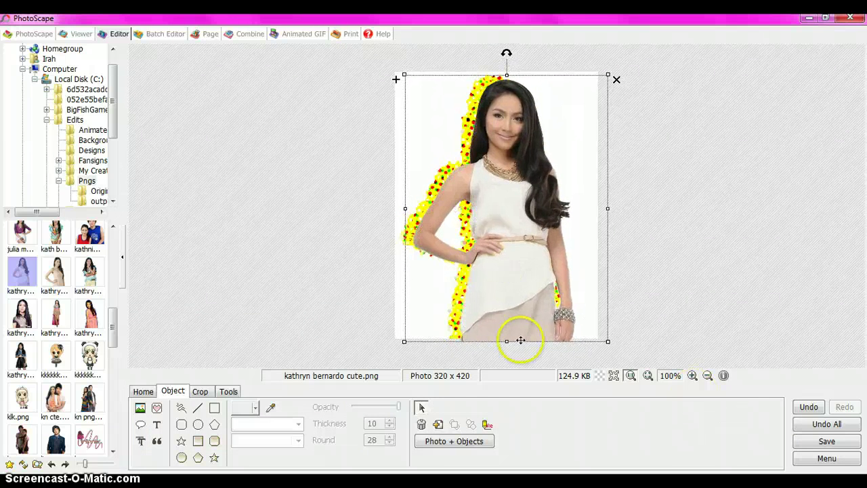
Add the woman's first name and surname as two-line yellow, black-outlined Action Is JL text, size 128
left_click(156, 423)
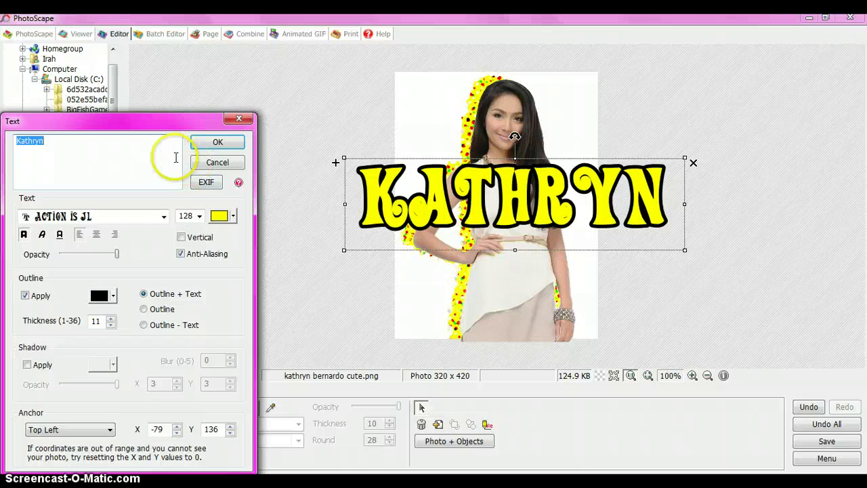
key("BackSpace")
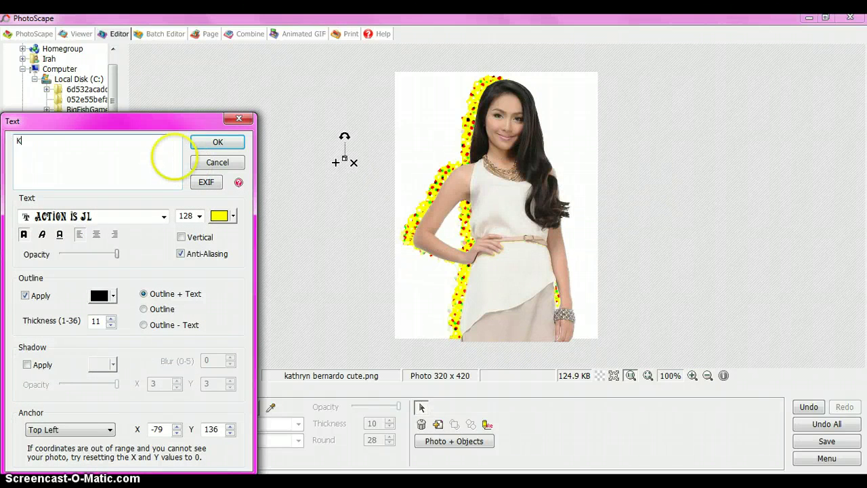
key("Return")
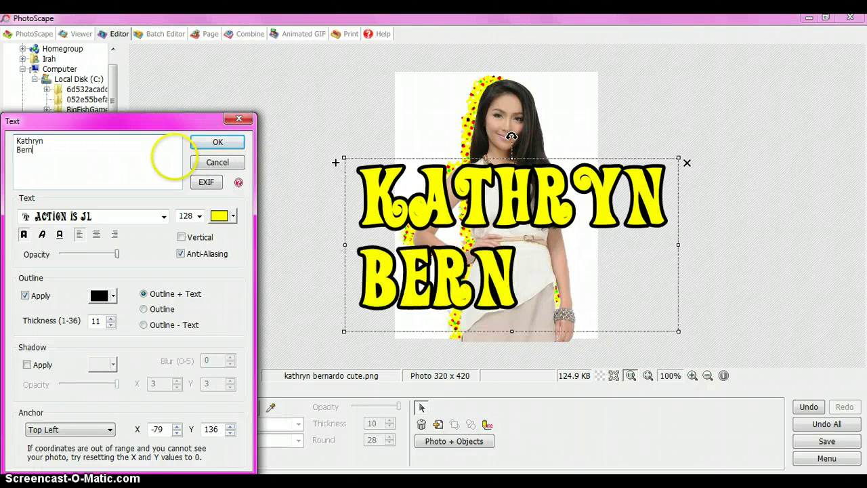
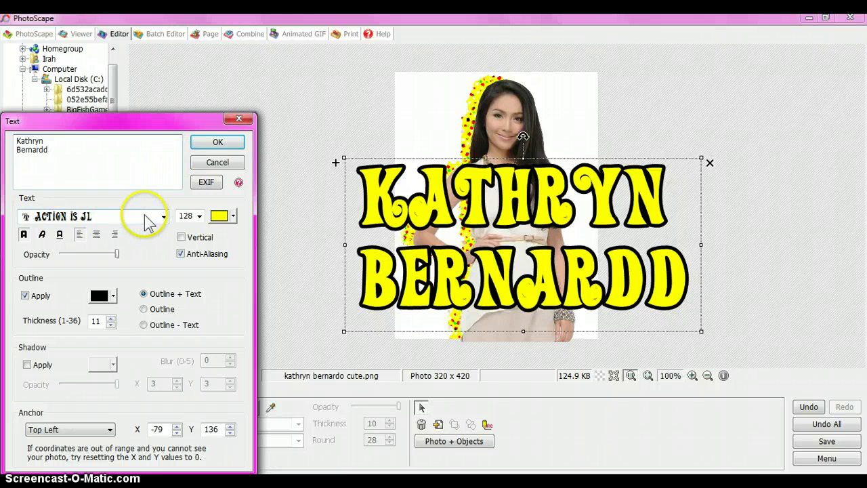
Fix the surname's last letter and switch the text font to peice mustiche
type("o")
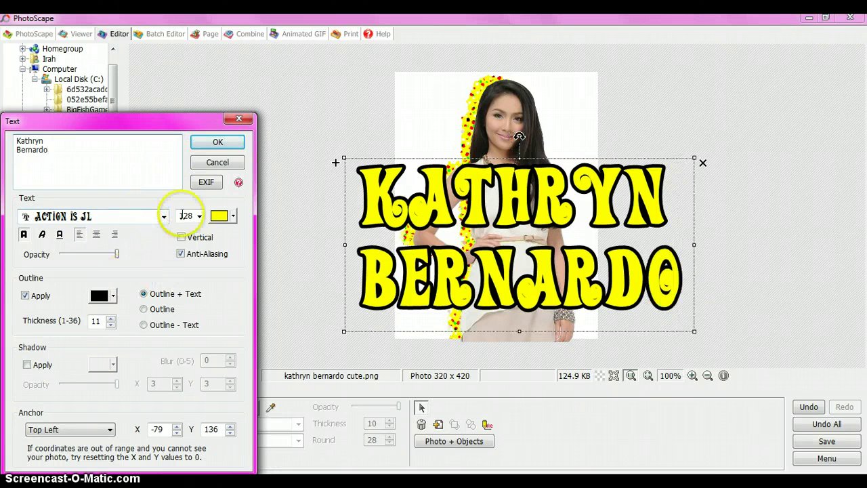
left_click(164, 216)
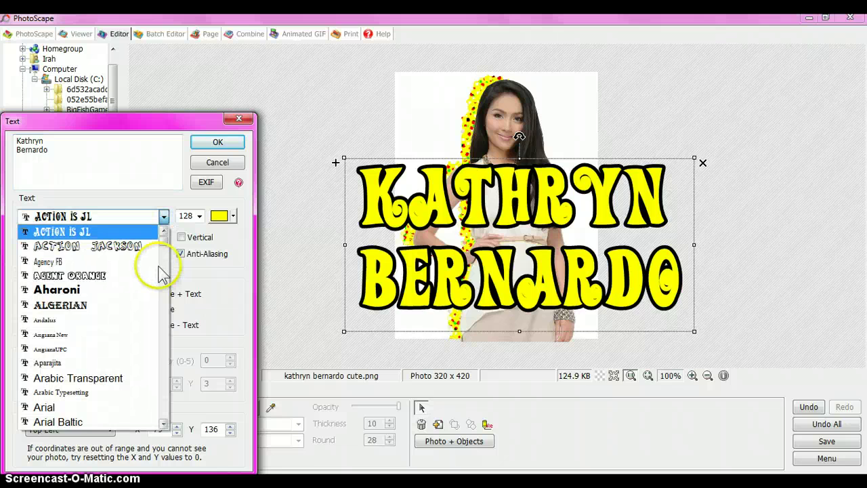
key("p")
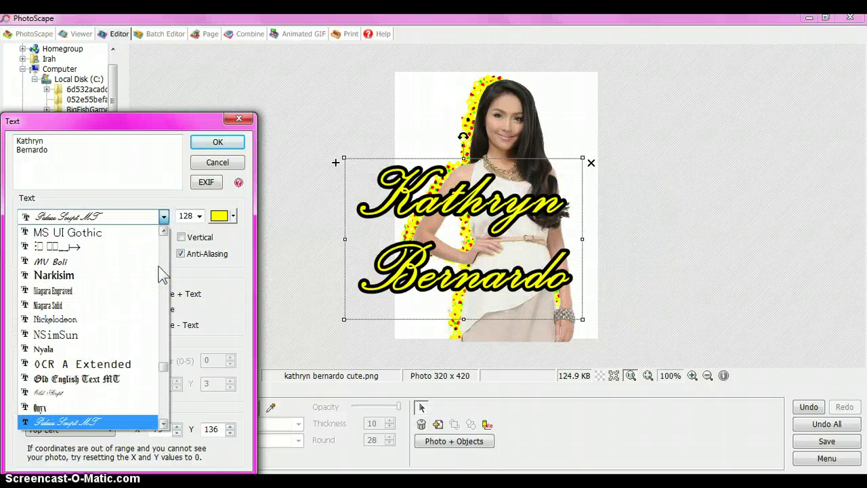
scroll(163, 275, "down", 2)
key("Down")
key("Down")
key("Down")
key("Down")
key("Down")
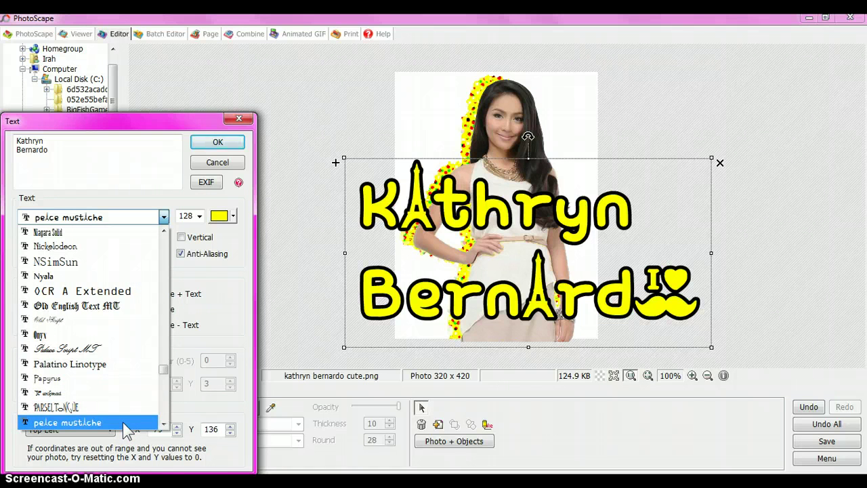
mouse_move(125, 428)
left_mouse_down()
mouse_move(112, 410)
mouse_move(117, 429)
left_mouse_up()
left_click(138, 156)
Tick and then untick Shadow Apply so the name has no drop shadow
left_click_drag(219, 147, 222, 242)
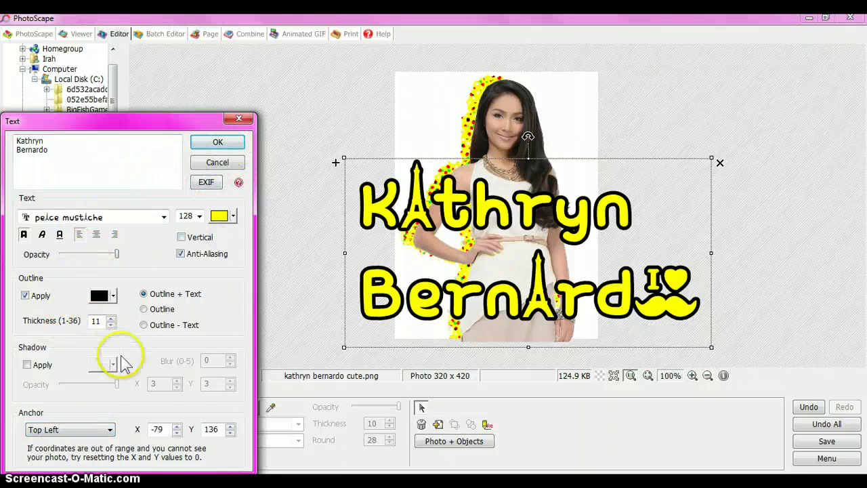
left_click(47, 367)
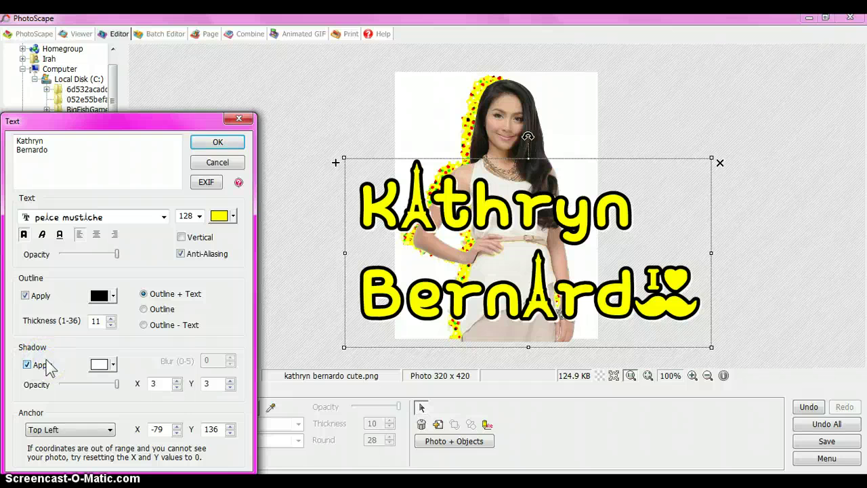
left_click(50, 367)
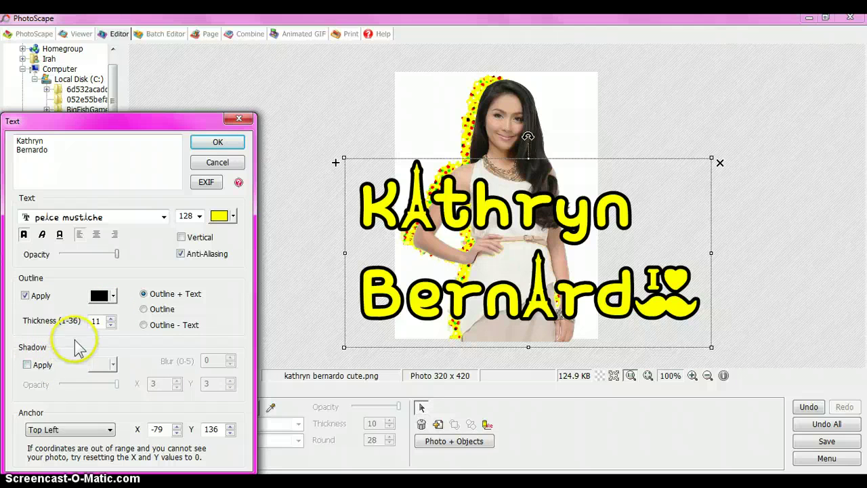
Shrink the name text and move it onto the photo's lower half, then switch to Facebook
left_click(218, 144)
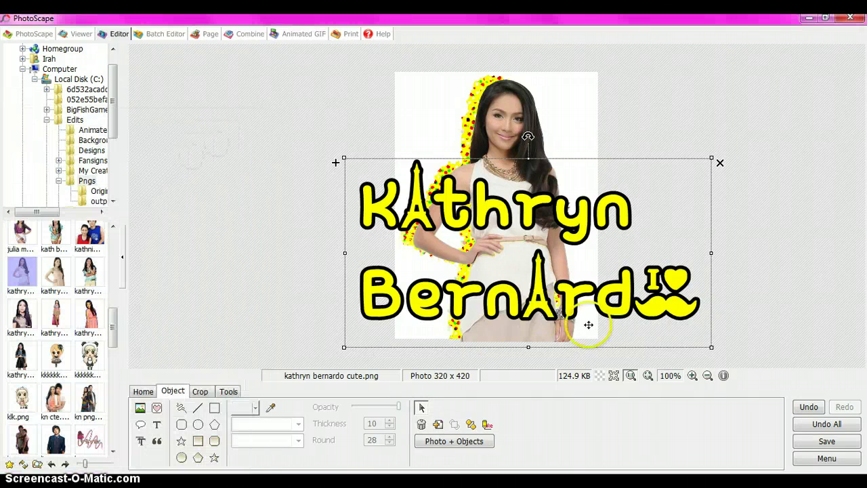
left_click_drag(707, 345, 508, 226)
left_click_drag(459, 183, 535, 271)
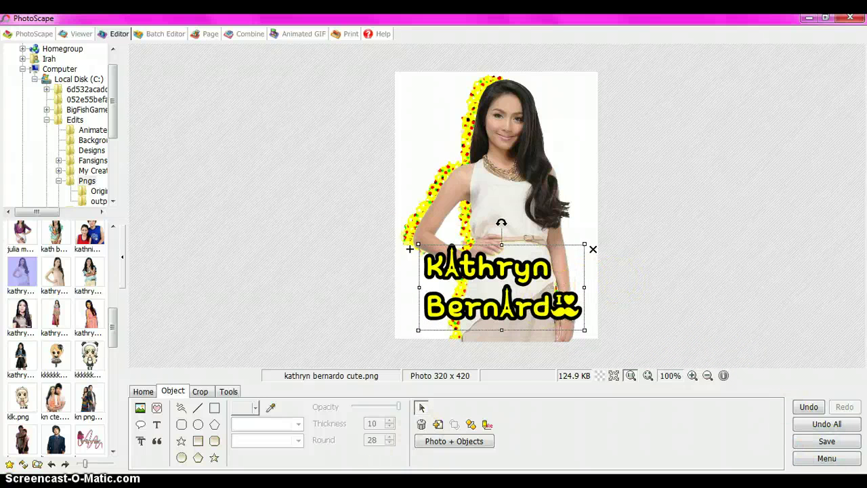
key("alt+Tab")
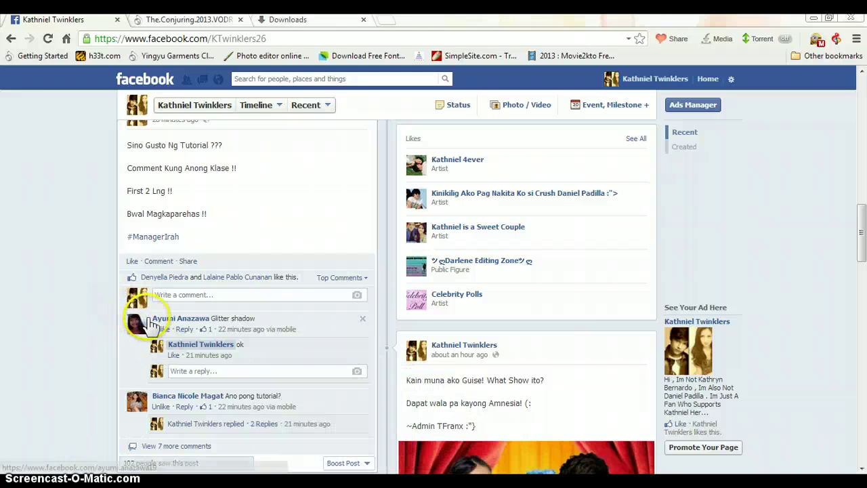
Select the commenter's full name on the Facebook post, then reopen the photo object's settings in PhotoScape
left_click(175, 318)
left_click_drag(200, 323, 211, 323)
key("ctrl+c")
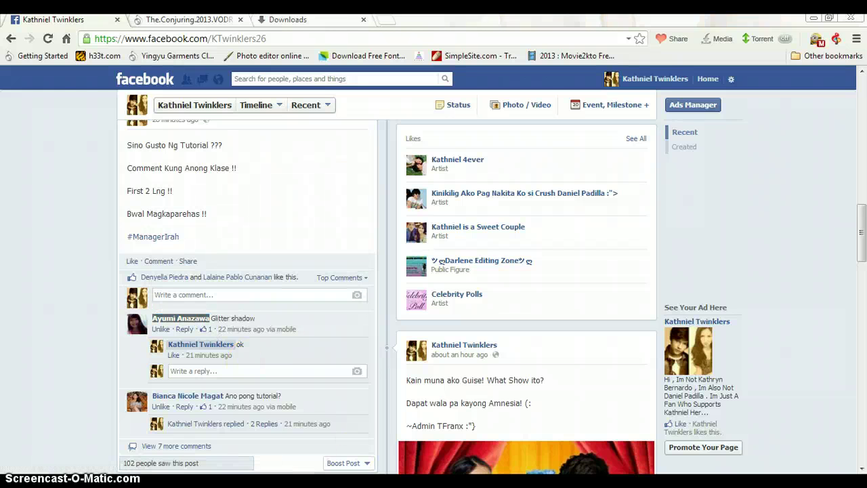
key("alt+Tab")
double_click(460, 291)
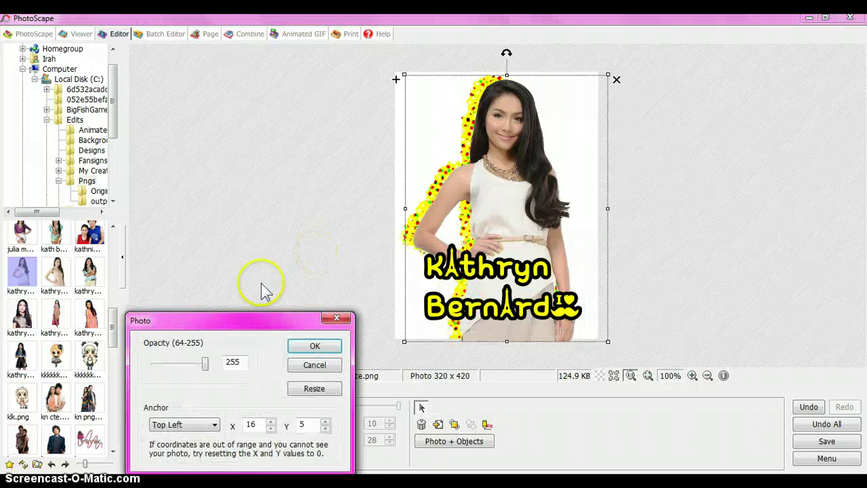
Paste the commenter's name into the text, split over two lines, and nudge it slightly up
left_click(310, 342)
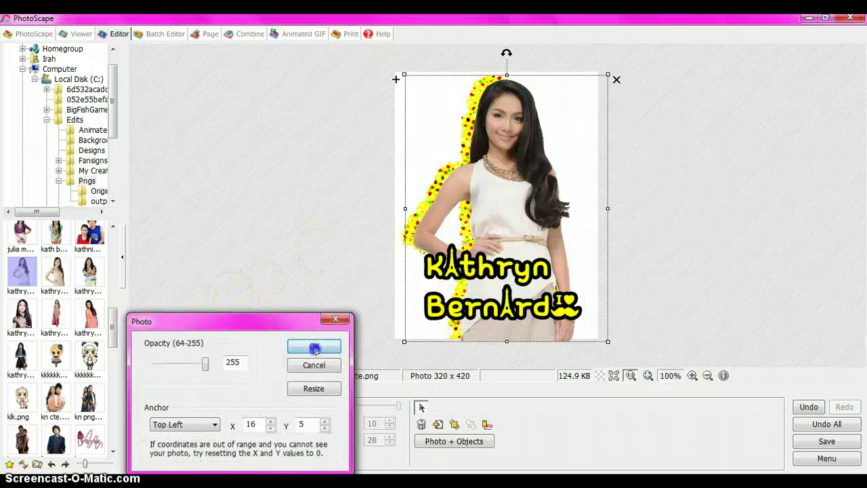
double_click(438, 311)
key("ctrl+v")
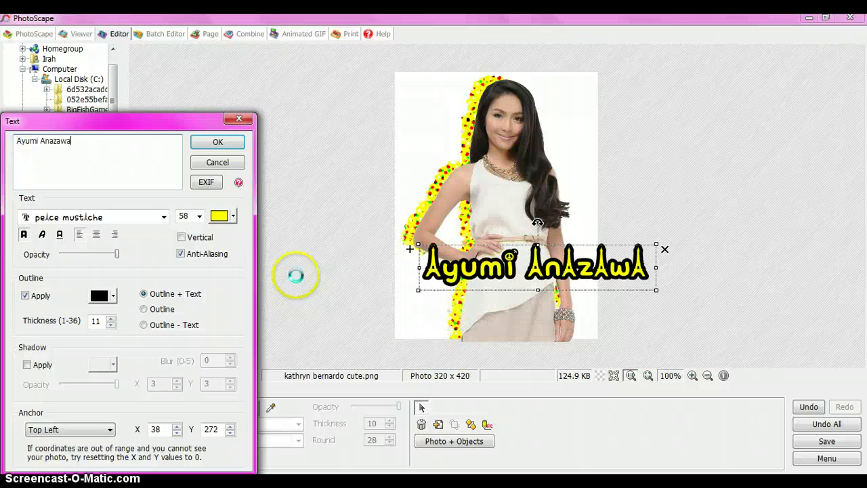
left_click(40, 140)
key("Return")
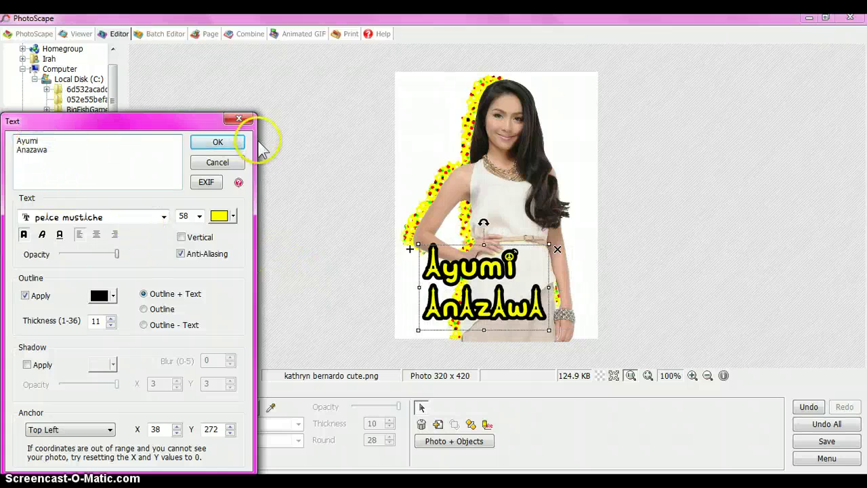
left_click(217, 141)
left_click_drag(502, 300, 503, 296)
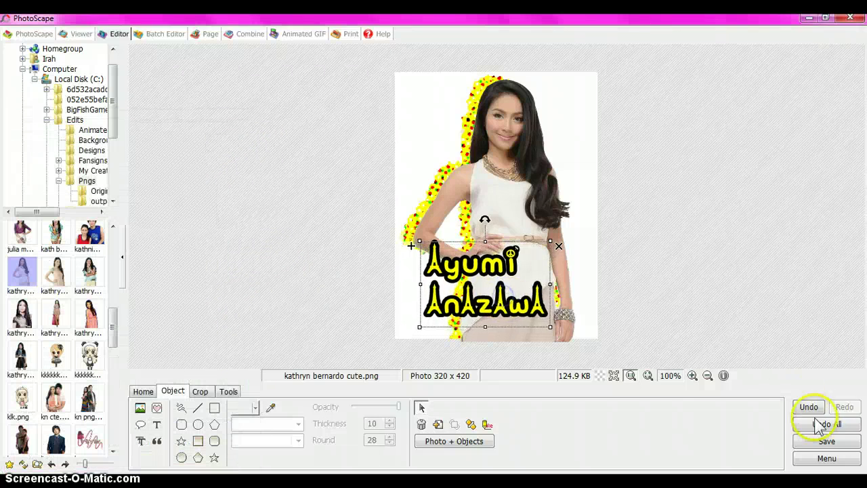
Save As a PNG at original size in Edits\My Creations, named after the commenter
left_click(826, 441)
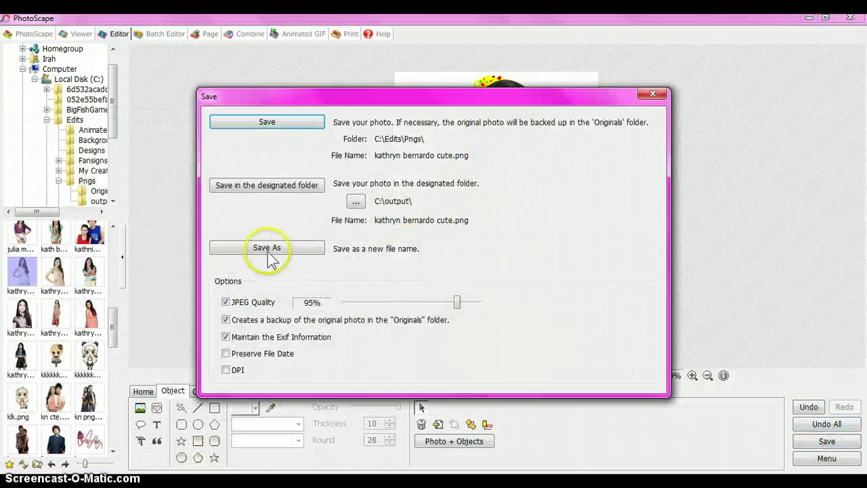
left_click(266, 249)
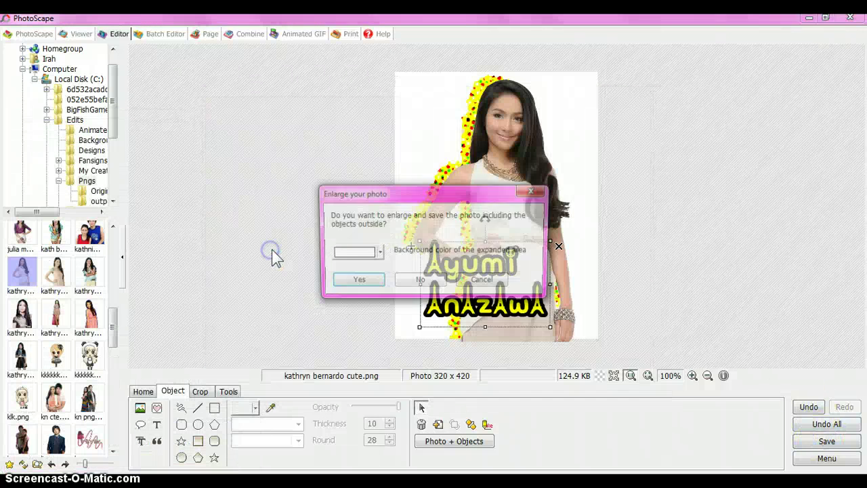
left_click(418, 283)
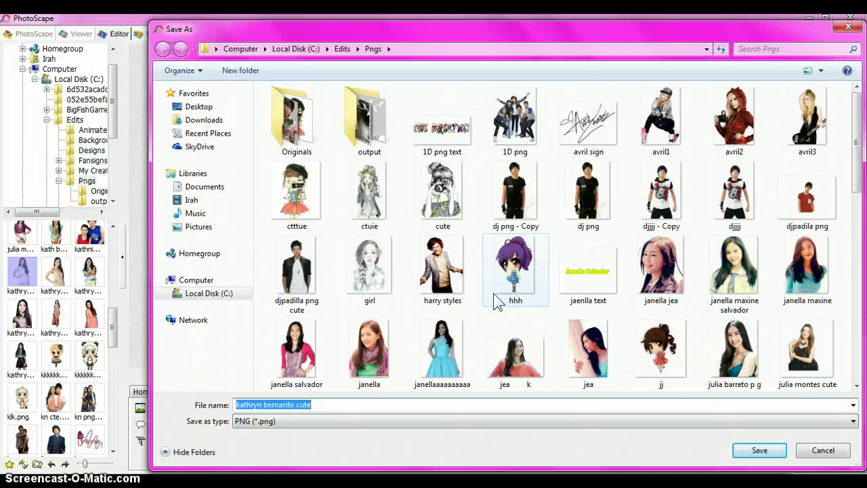
left_click(356, 48)
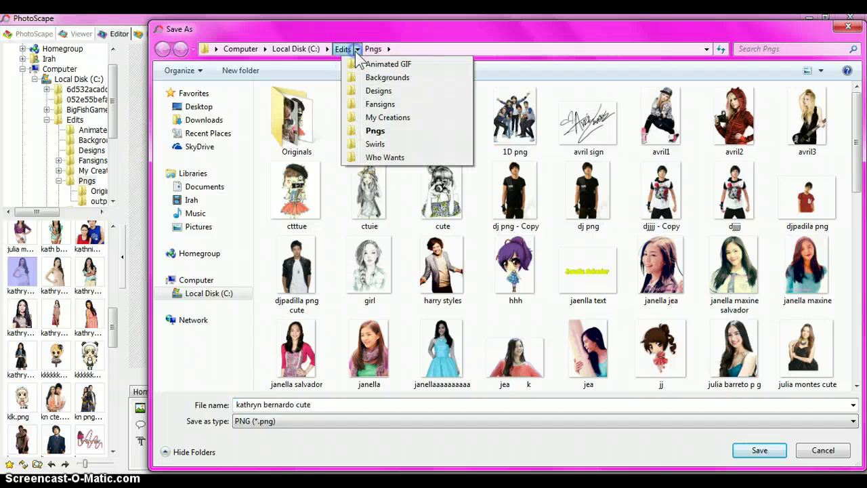
left_click(386, 117)
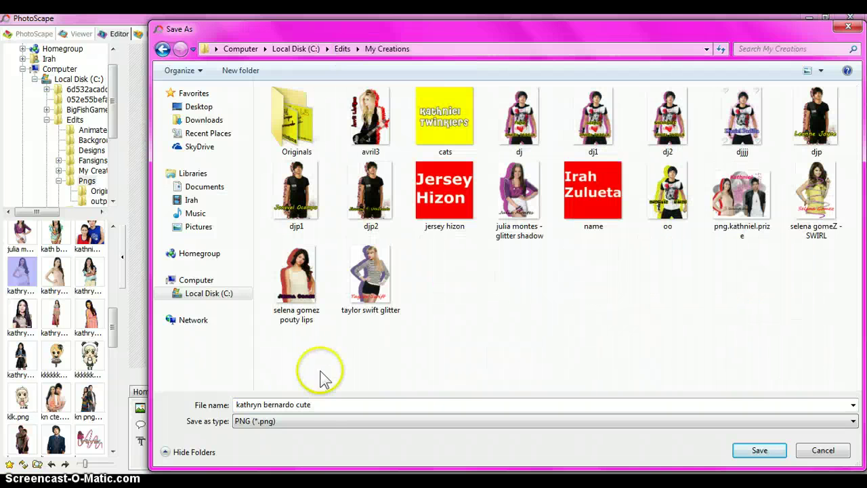
left_click_drag(323, 401, 212, 393)
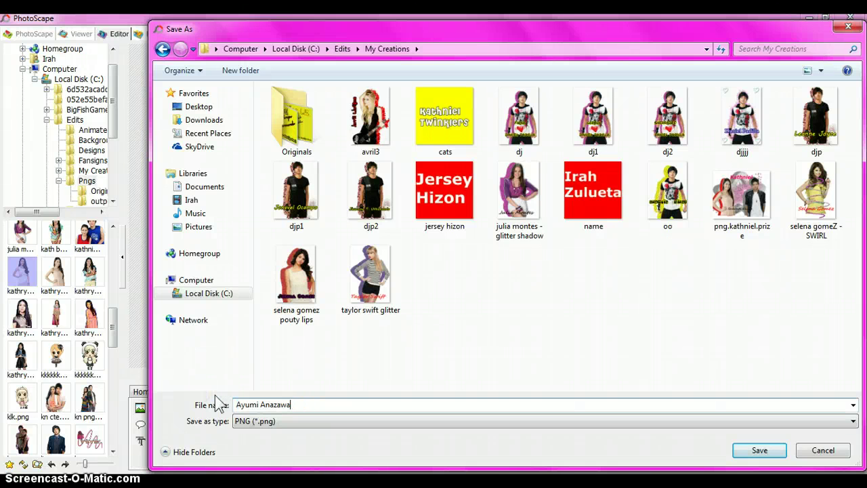
left_click(757, 449)
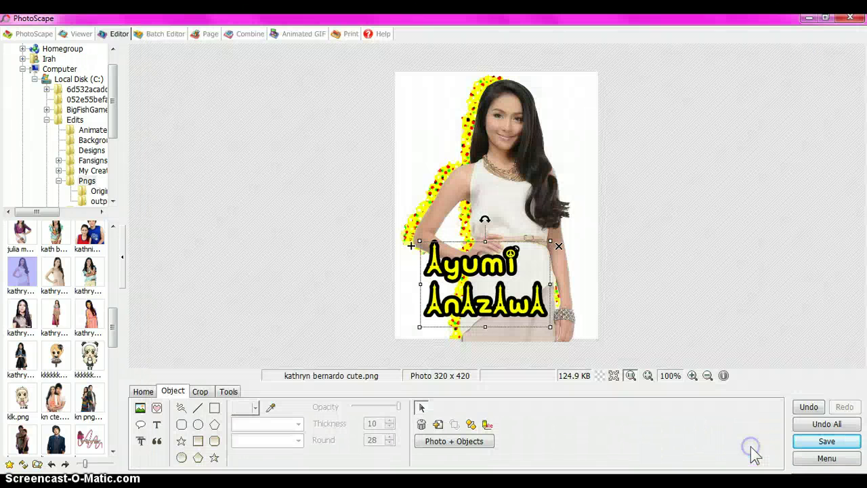
Return to the Facebook tab in Chrome and open the fan page's timeline from the Home feed
key("alt+Tab")
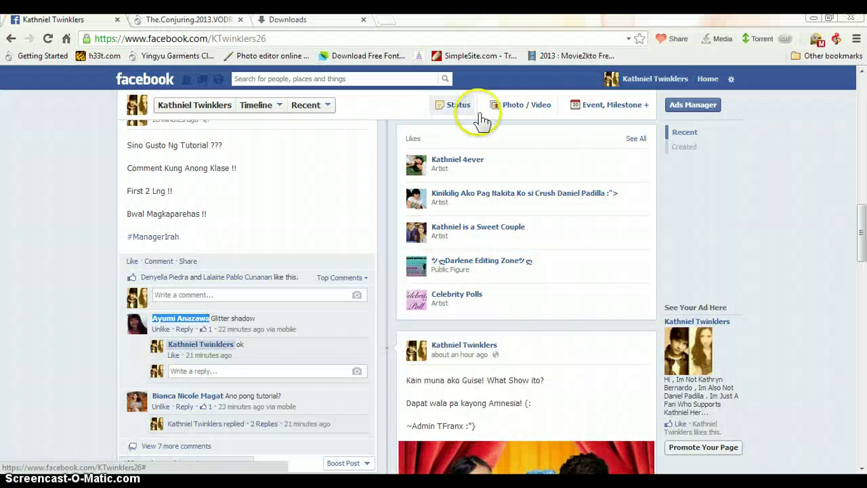
key("ctrl+j")
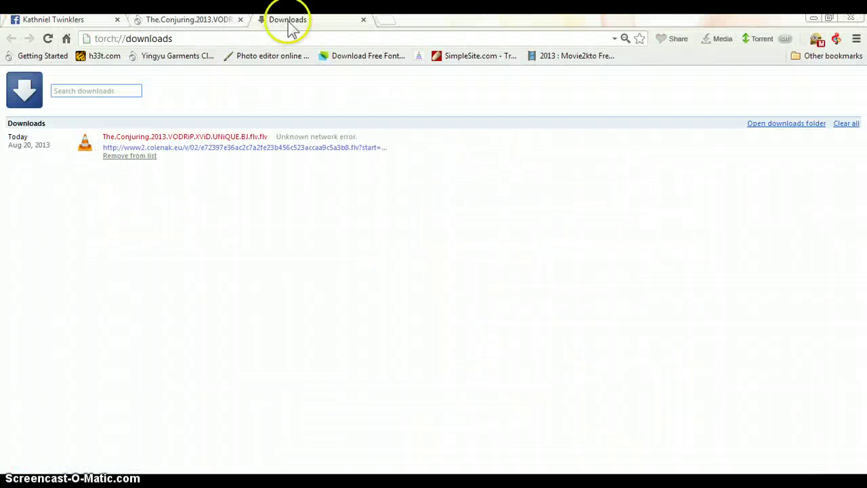
left_click(99, 19)
left_click(261, 276)
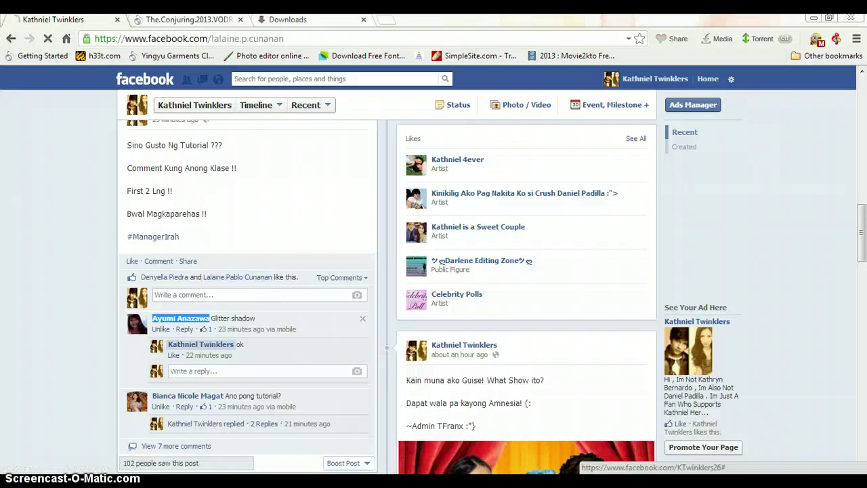
mouse_move(296, 482)
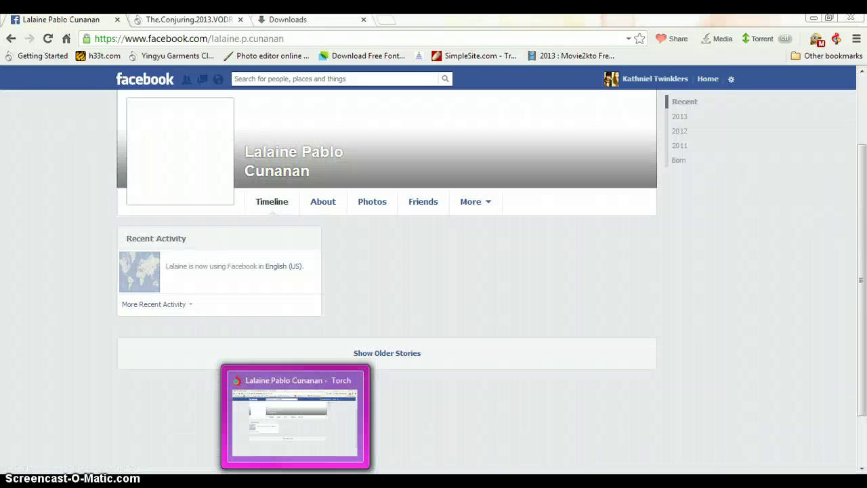
left_click(704, 80)
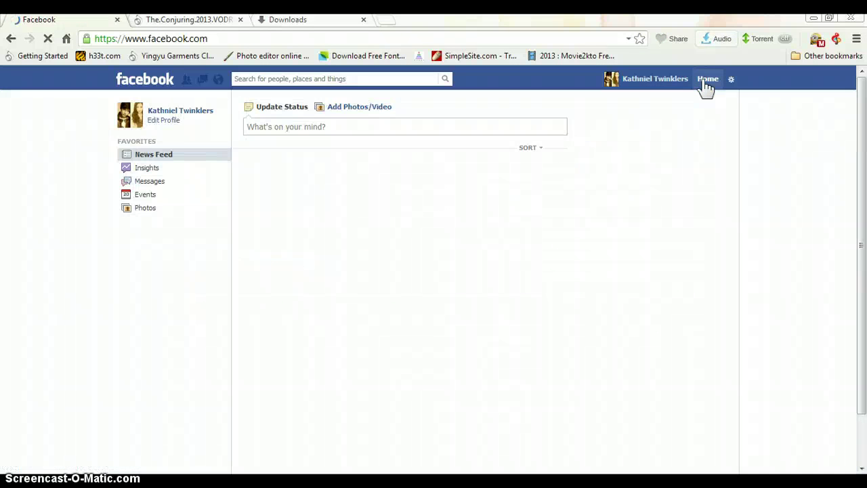
left_click(657, 83)
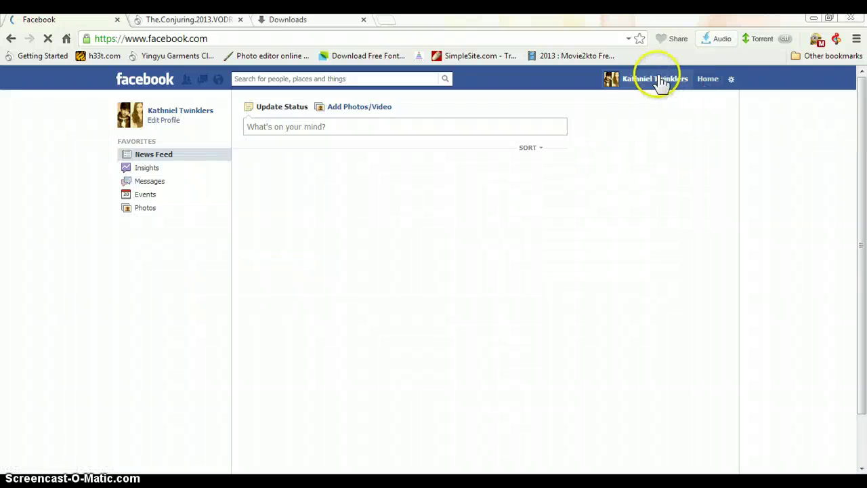